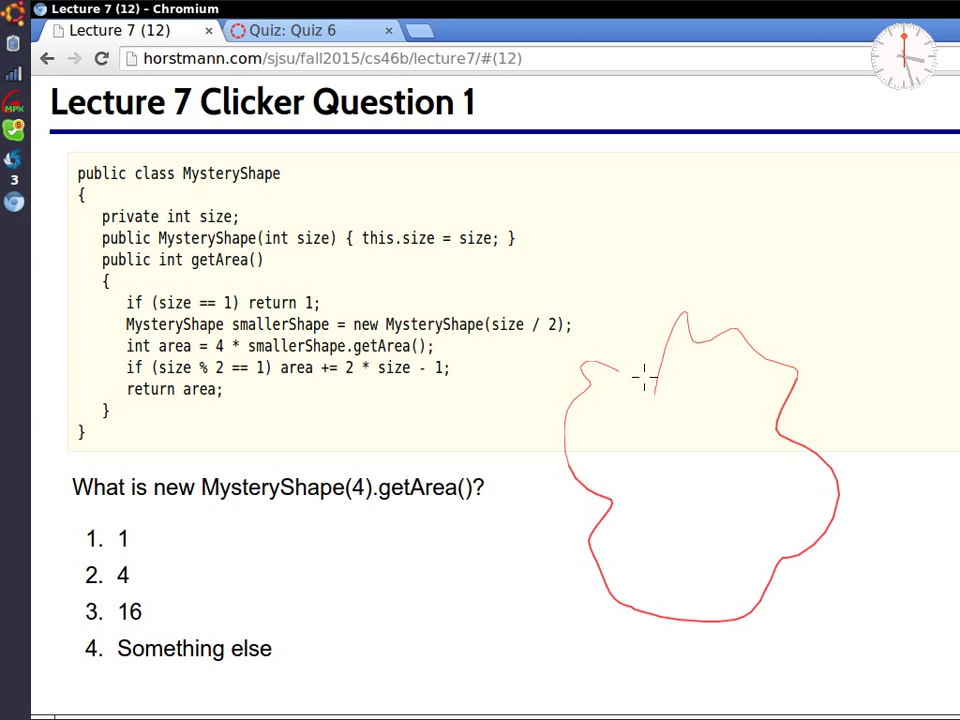
Sketch two smaller freehand outlines above the large one on the slide and clear all the drawings
mouse_move(648, 142)
mouse_down()
mouse_move(746, 221)
mouse_move(657, 118)
mouse_up()
mouse_move(789, 194)
mouse_down()
mouse_move(900, 189)
mouse_move(812, 118)
mouse_up()
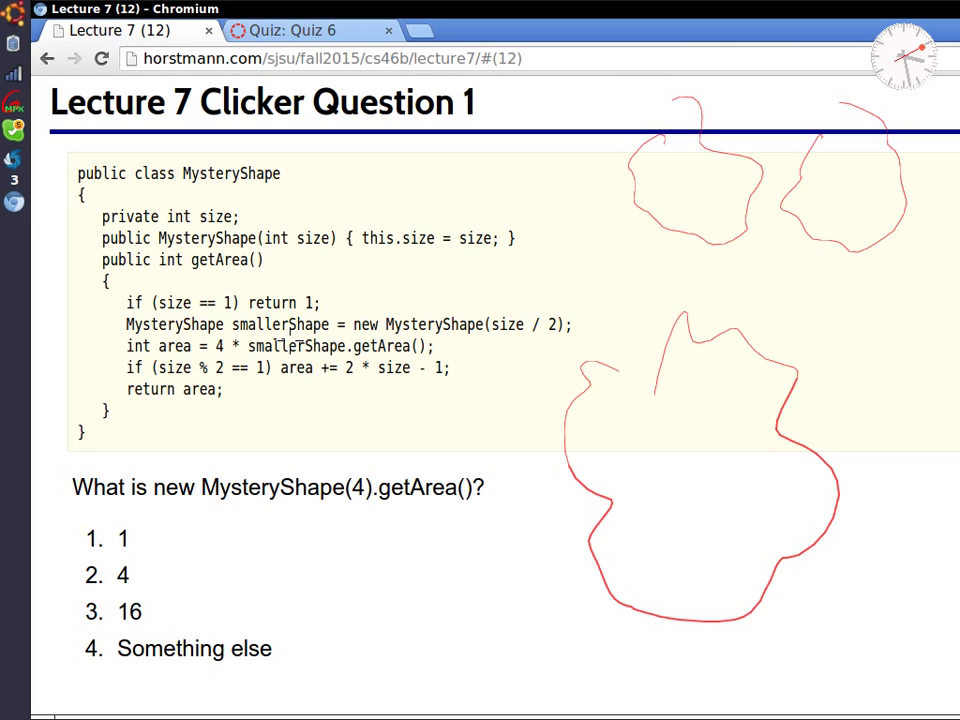
key(shift+F9)
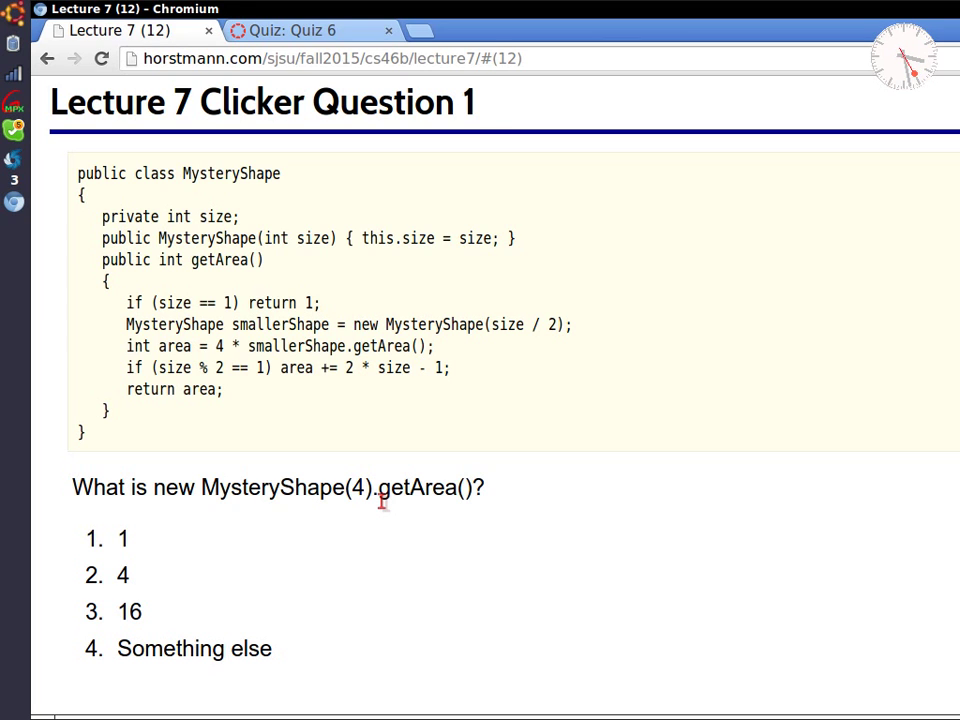
Open piazza.com in a new browser tab
key(ctrl+t)
text(piazza.com)
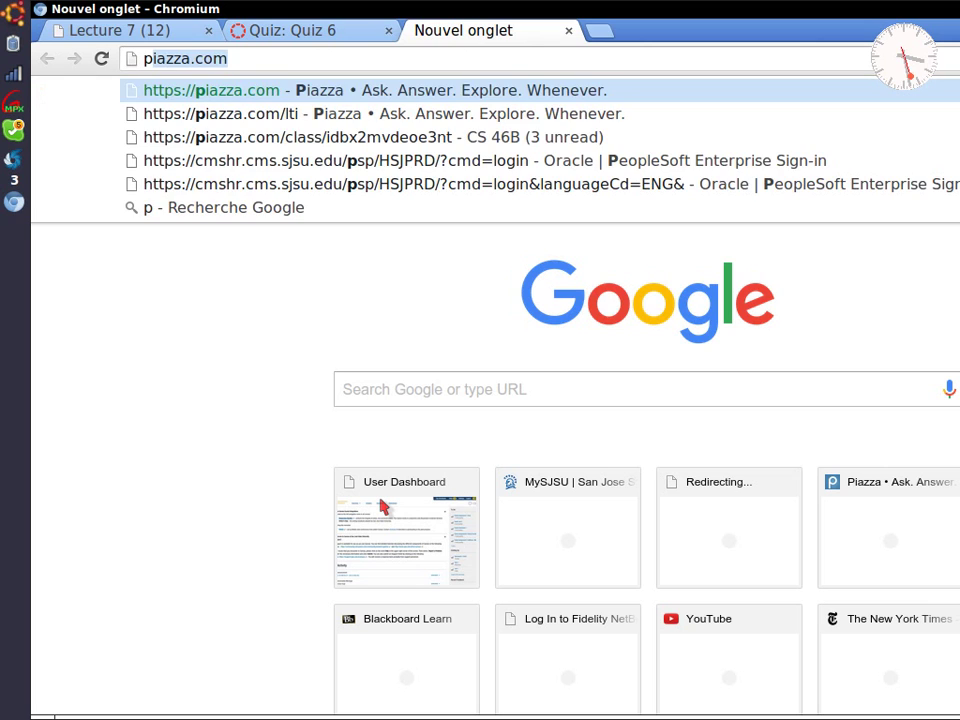
key(Return)
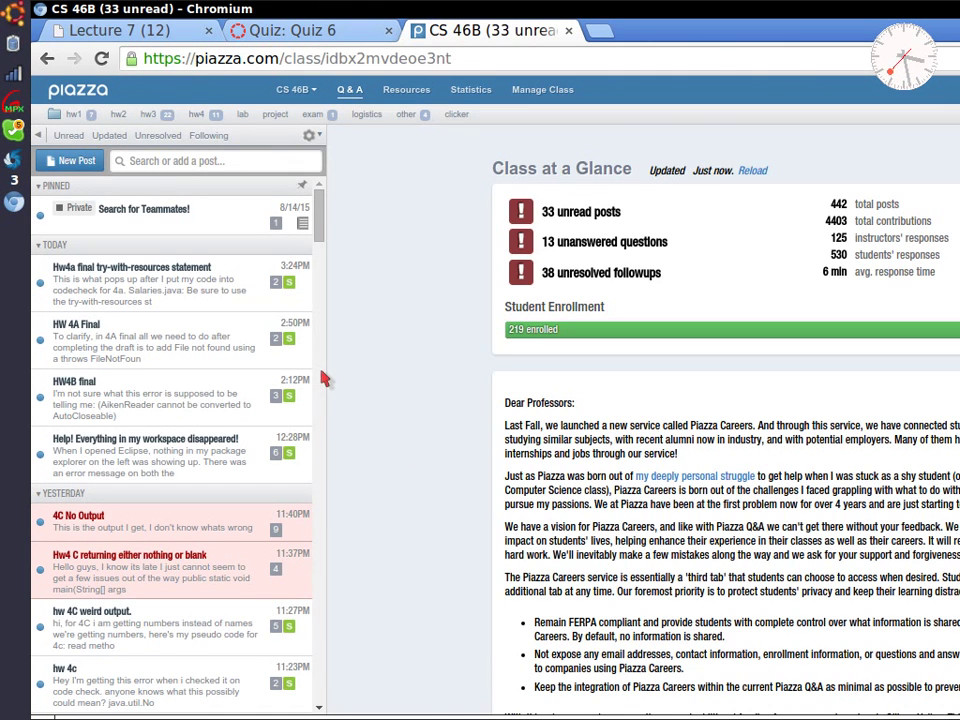
Look through the recent class posts and search them for "cli"
drag(319, 224, 336, 506)
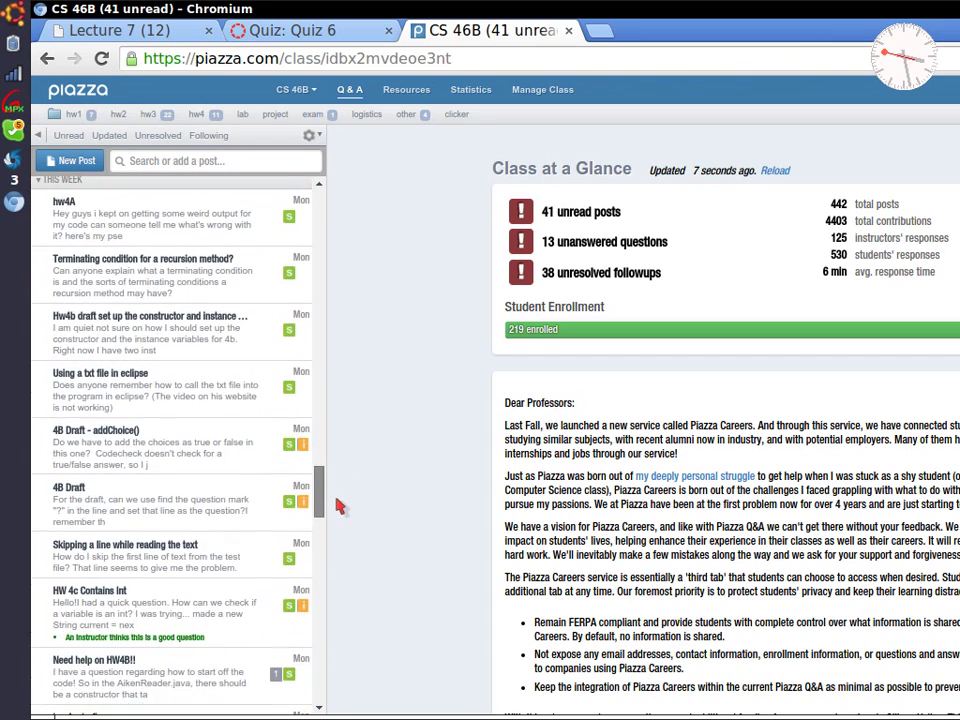
click(182, 164)
text(cli)
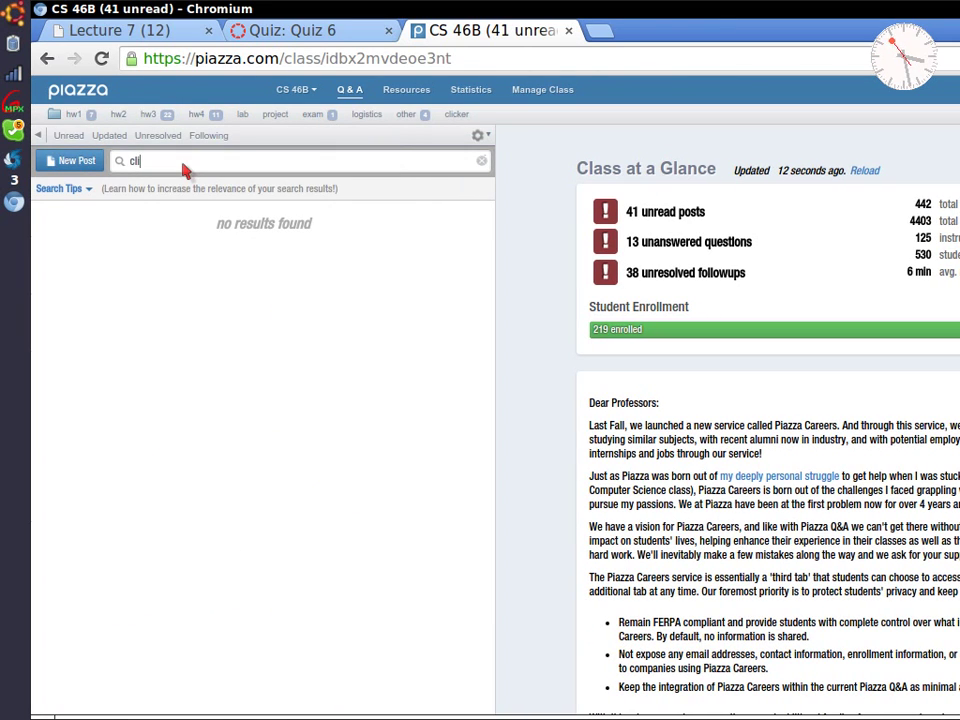
key(BackSpace)
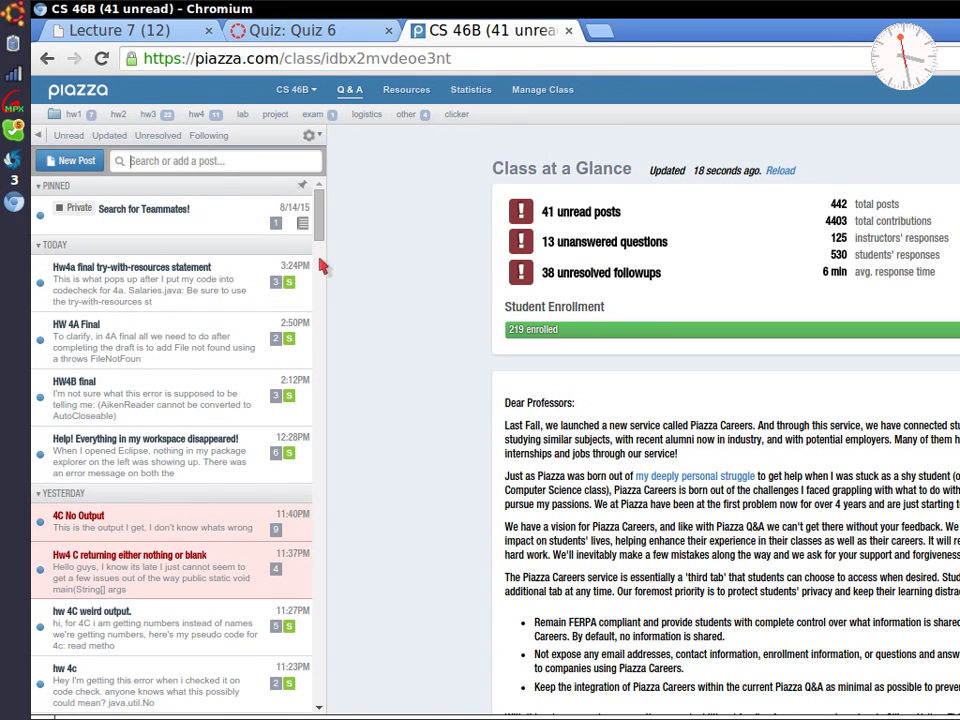
Expand last week's posts, look through the older entries for a clicker post and search for "Cli"
drag(325, 228, 288, 717)
click(62, 629)
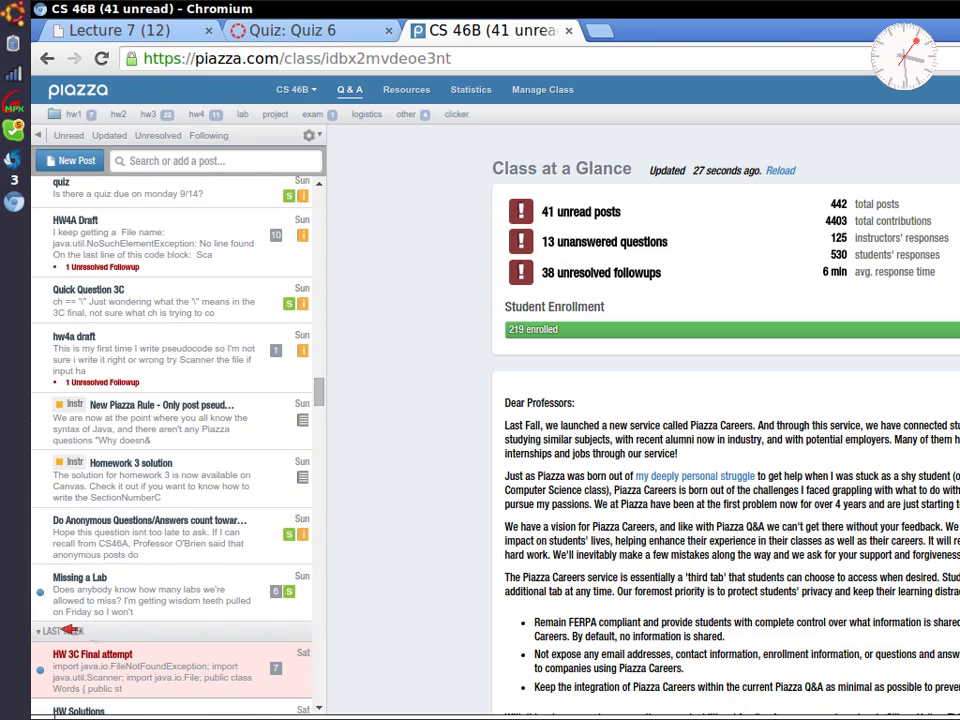
drag(319, 388, 337, 700)
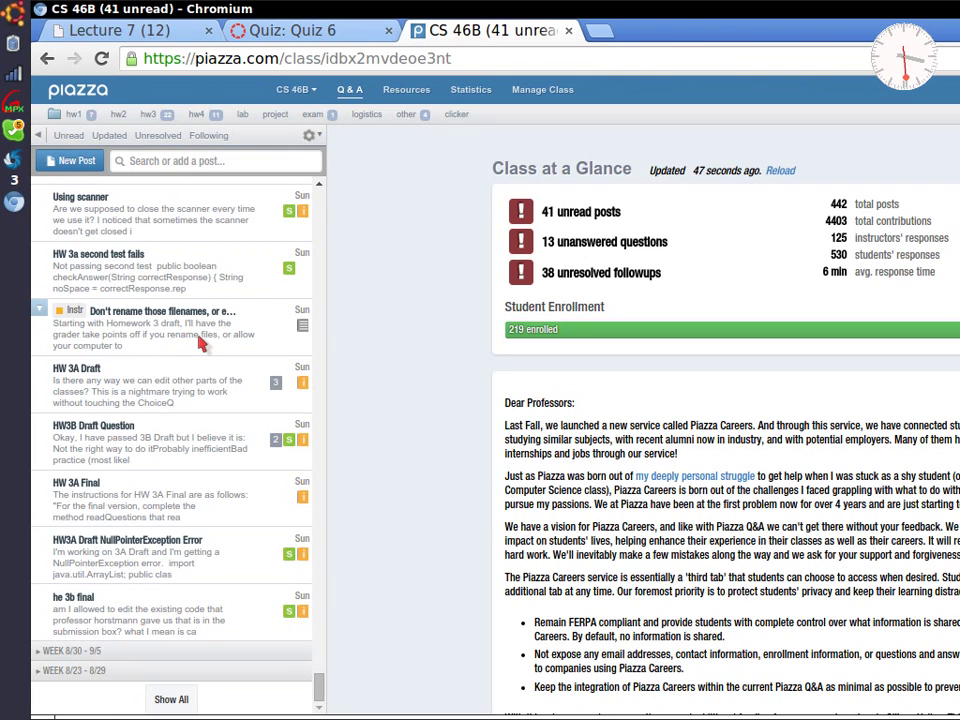
text(Cli)
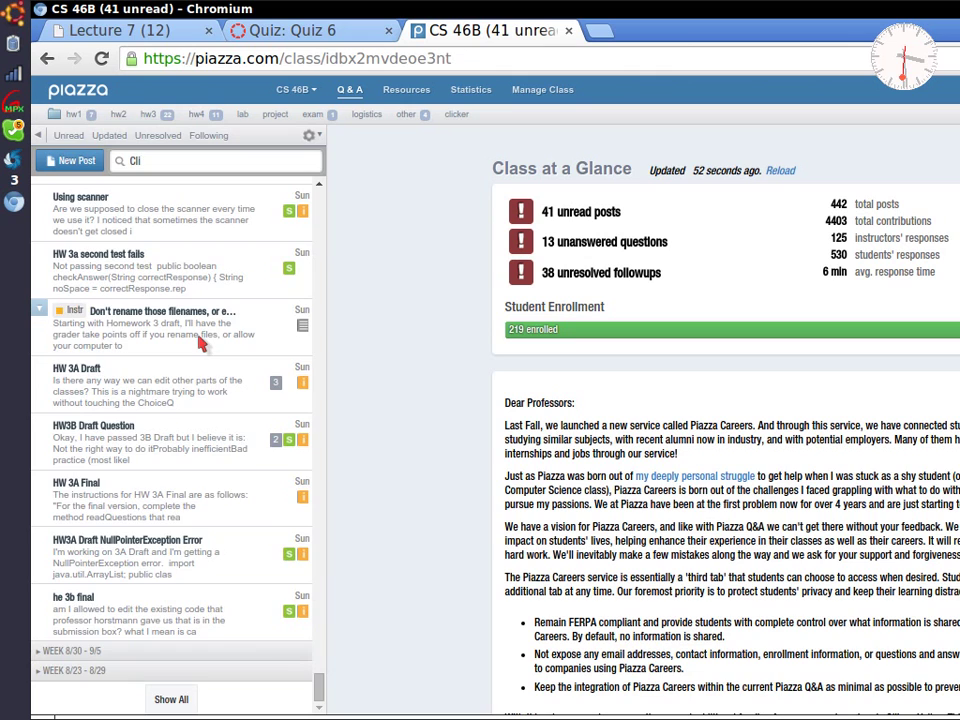
key(BackSpace)
key(BackSpace)
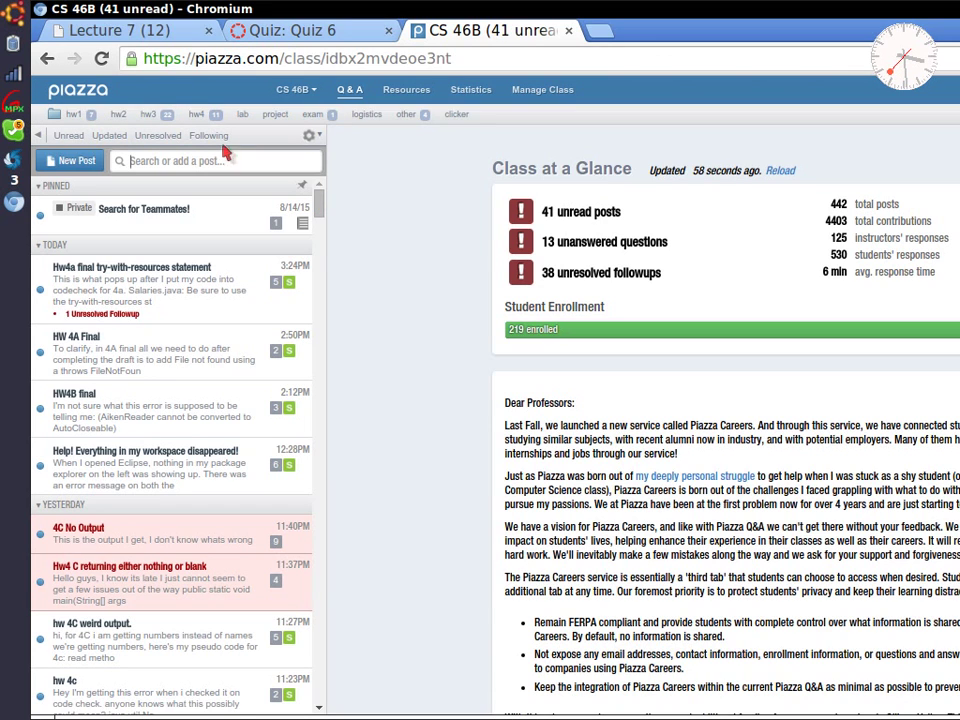
Start a new post and copy the lecture slide's heading "Lecture 7 Clicker Question 1" into its summary
click(86, 159)
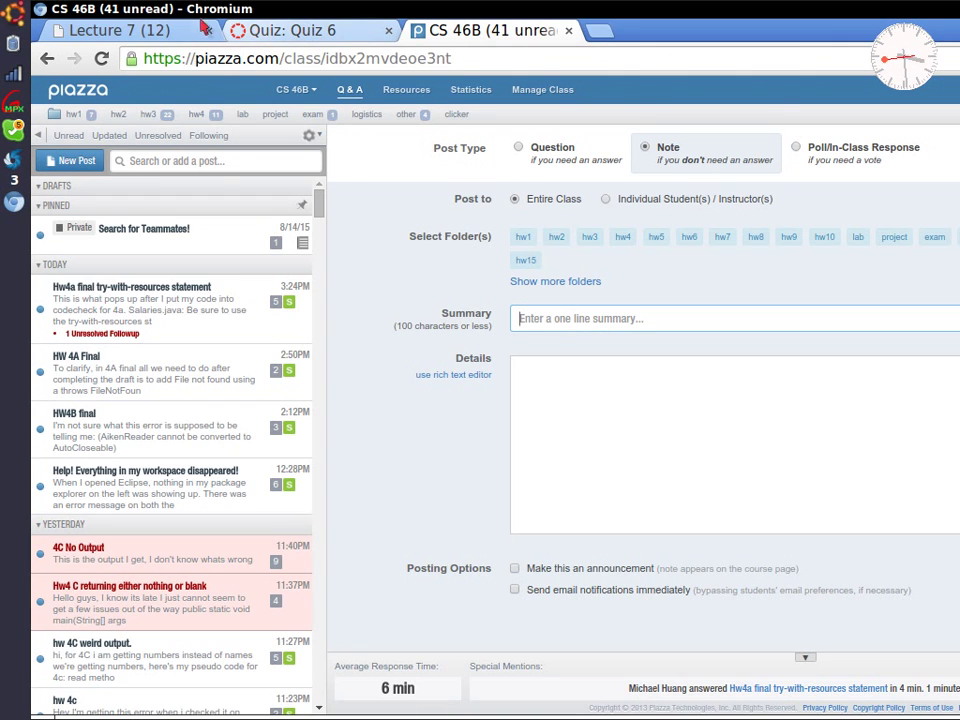
click(160, 34)
drag(503, 118, 268, 53)
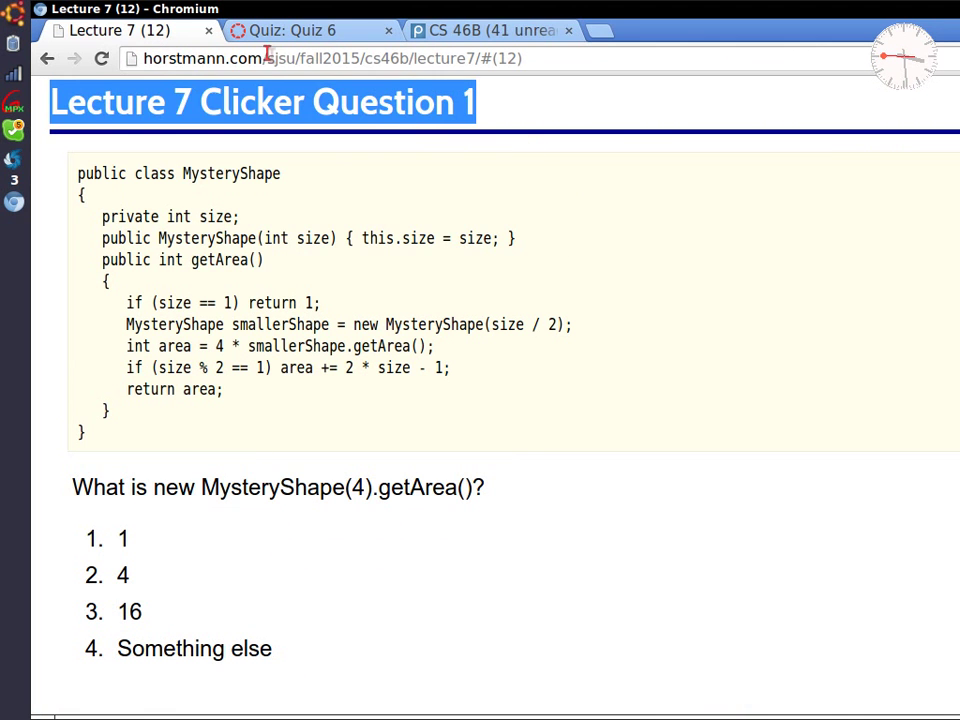
key(ctrl+c)
click(450, 36)
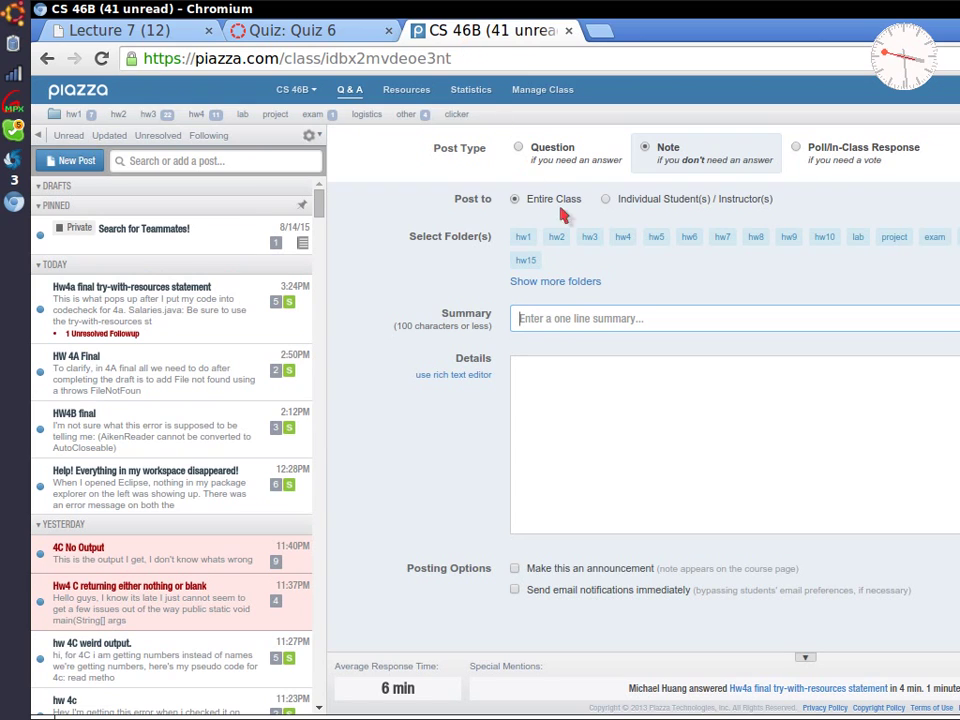
key(ctrl+v)
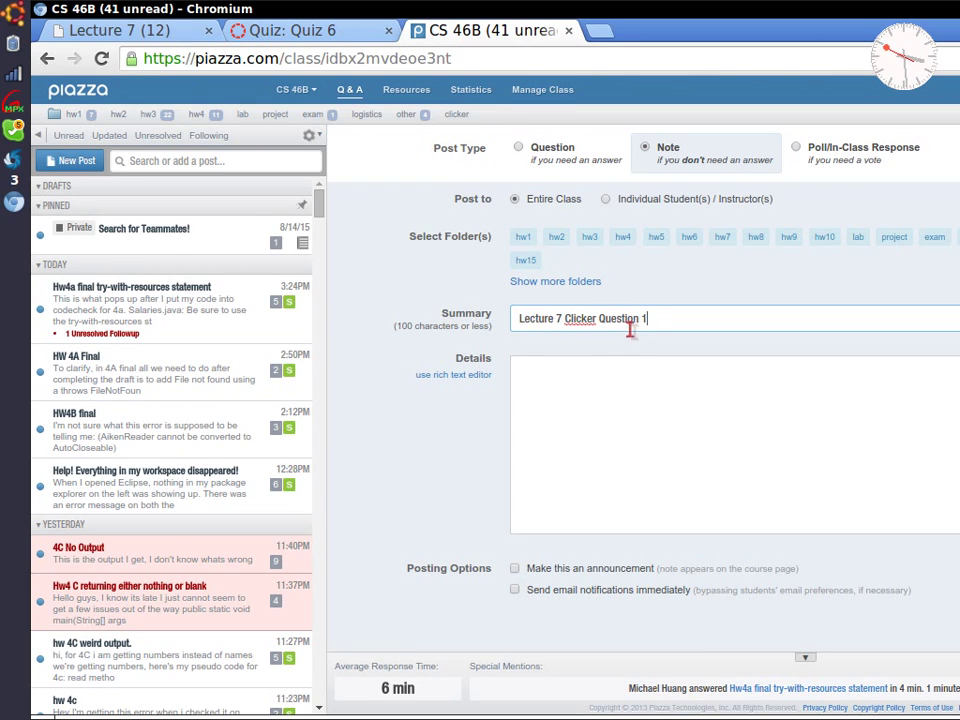
Set the post type to Poll/In-Class Response and, with the window resized to show all folders, file it under clicker
click(830, 156)
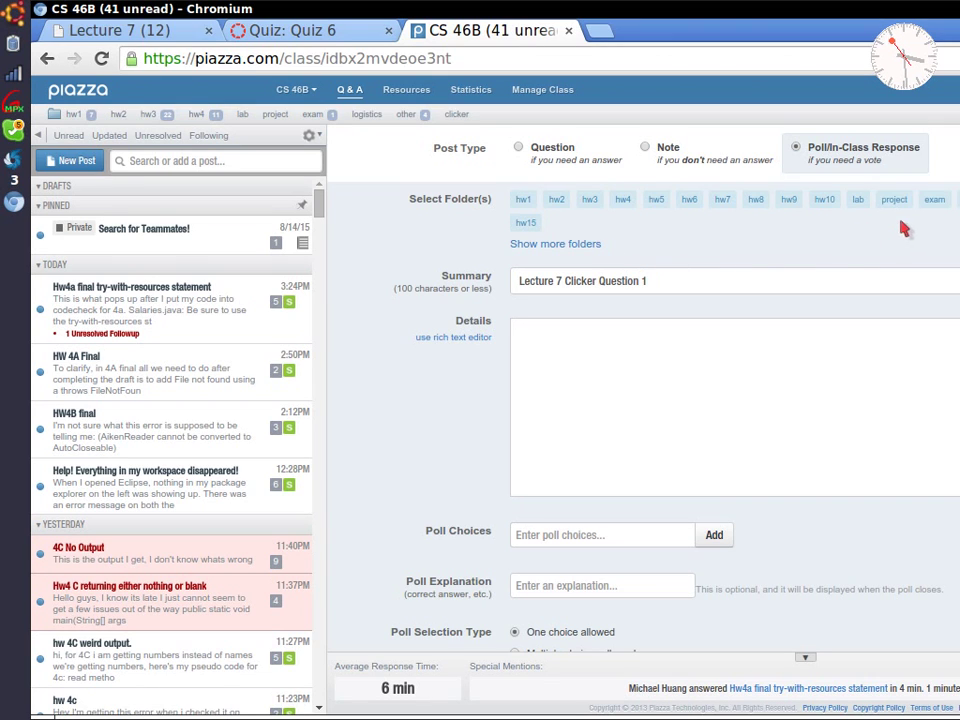
click(555, 246)
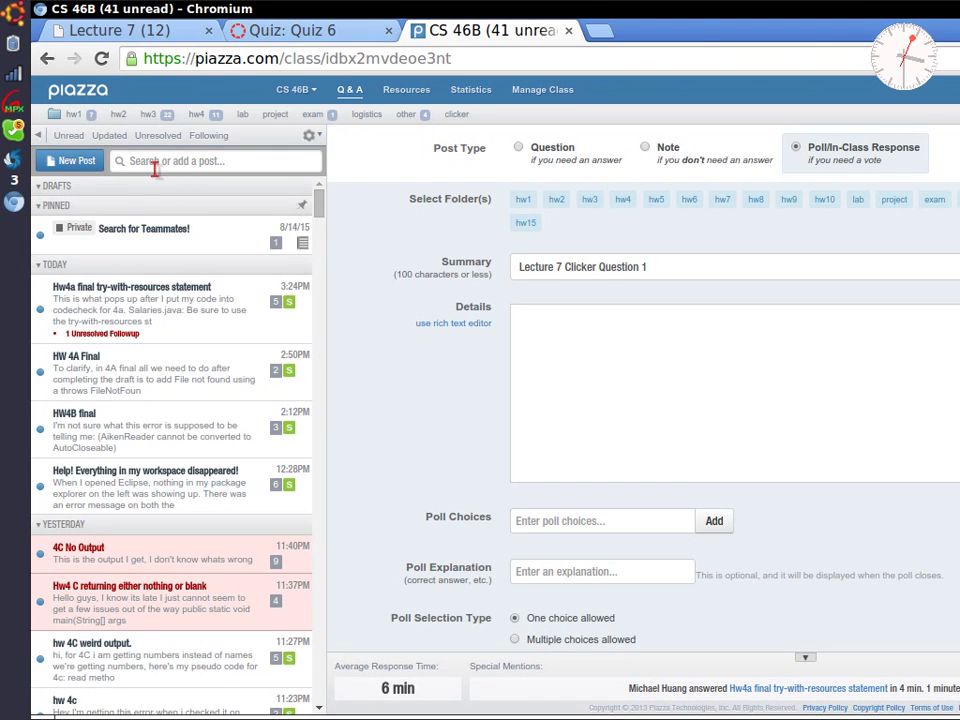
key(alt+space)
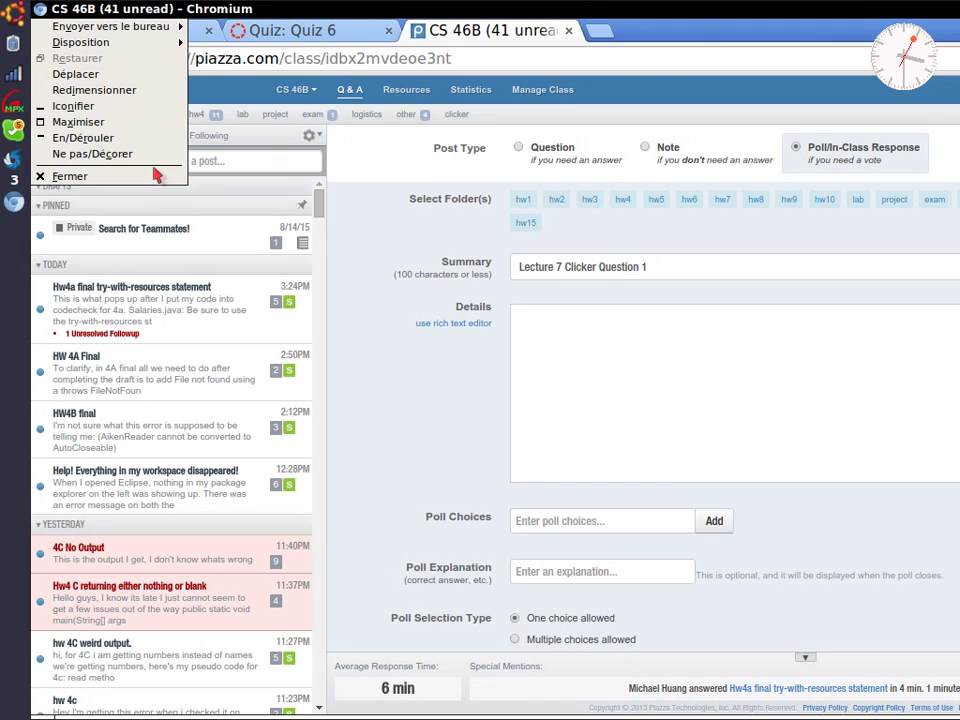
click(153, 91)
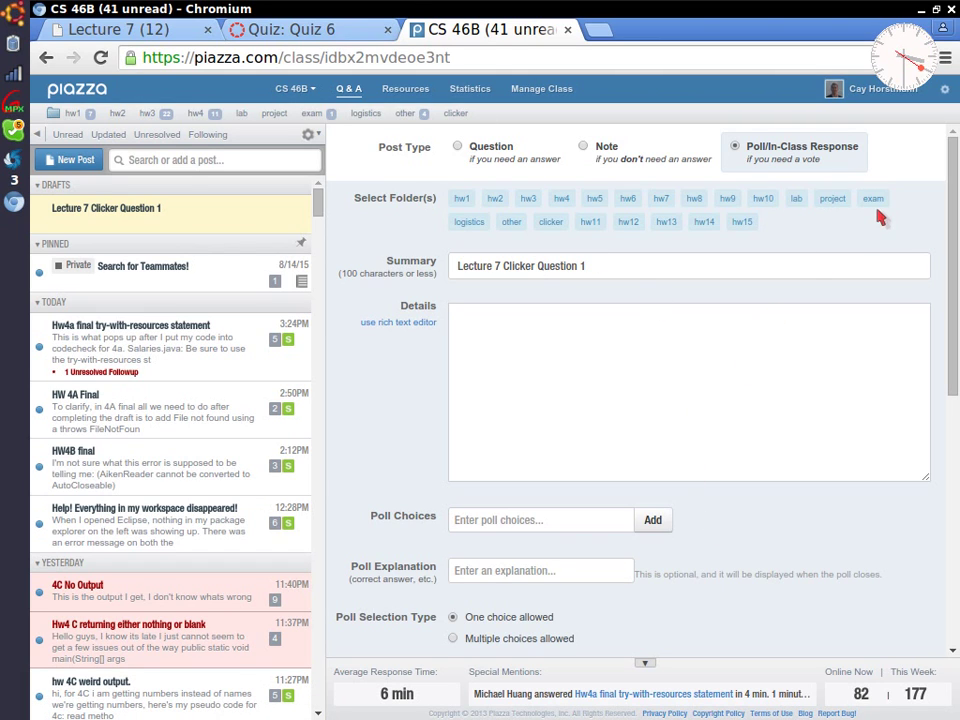
click(551, 222)
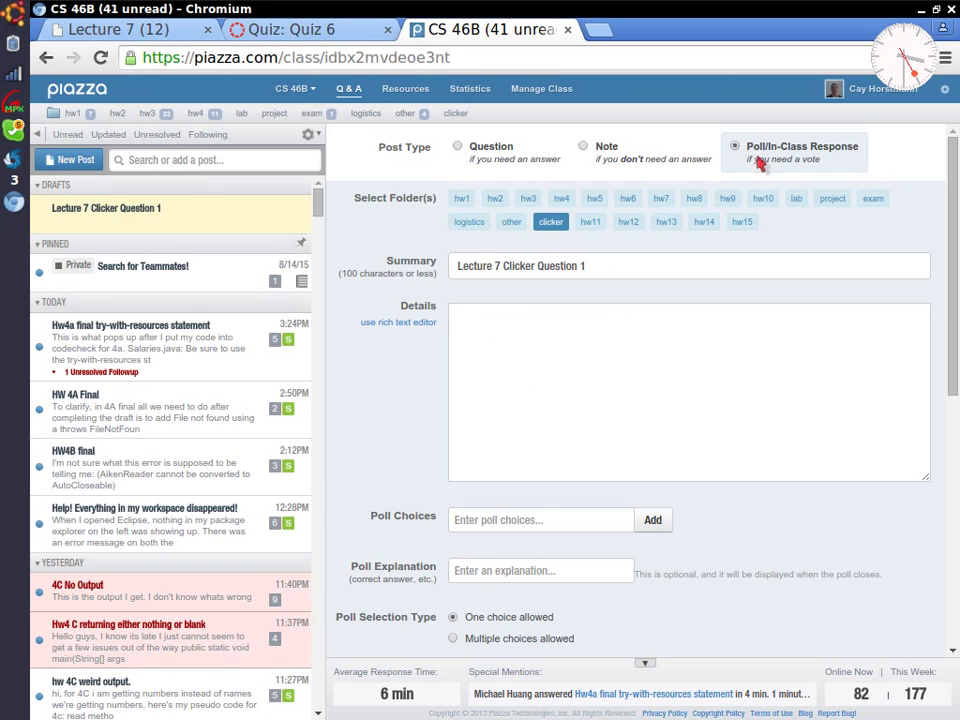
Add the four poll choices 1, 2, 3 and 4
click(589, 519)
text(1)
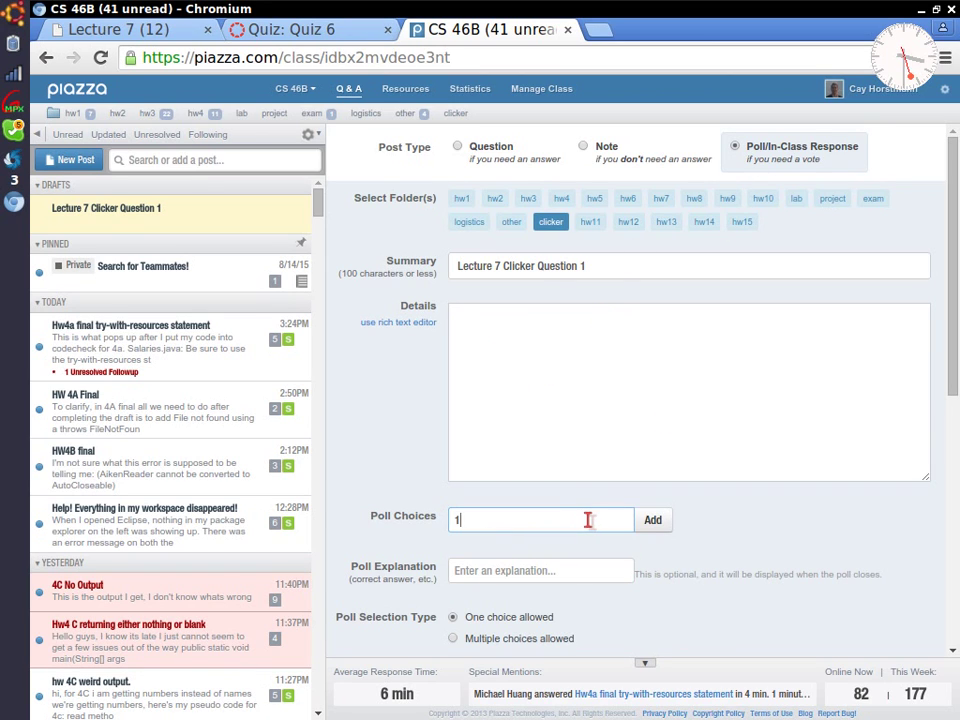
click(652, 520)
text(2)
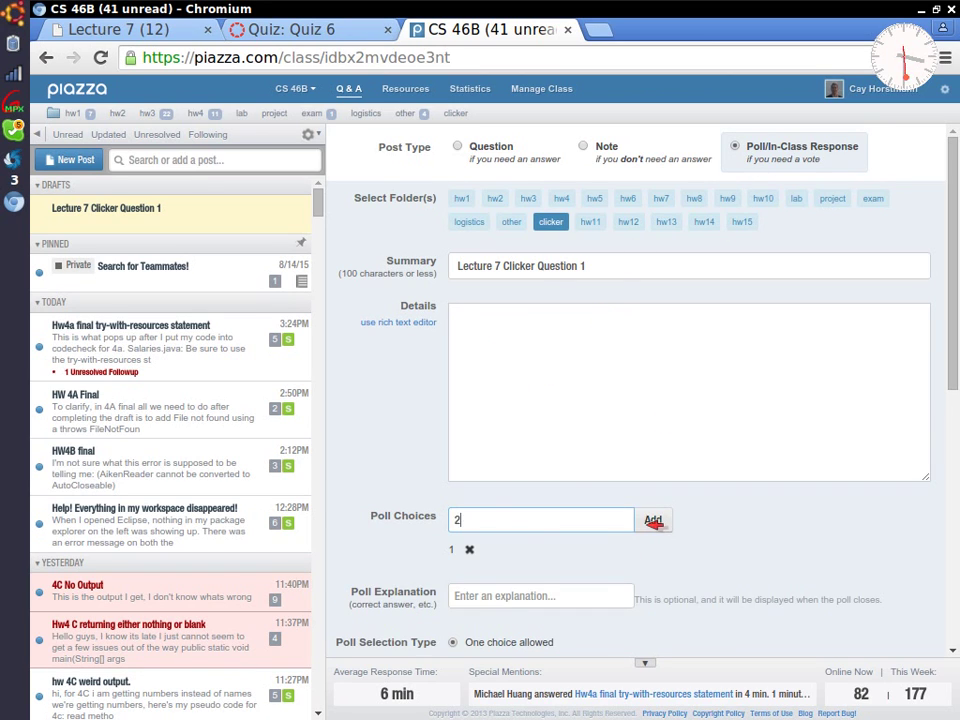
click(653, 521)
text(3)
click(653, 521)
text(4)
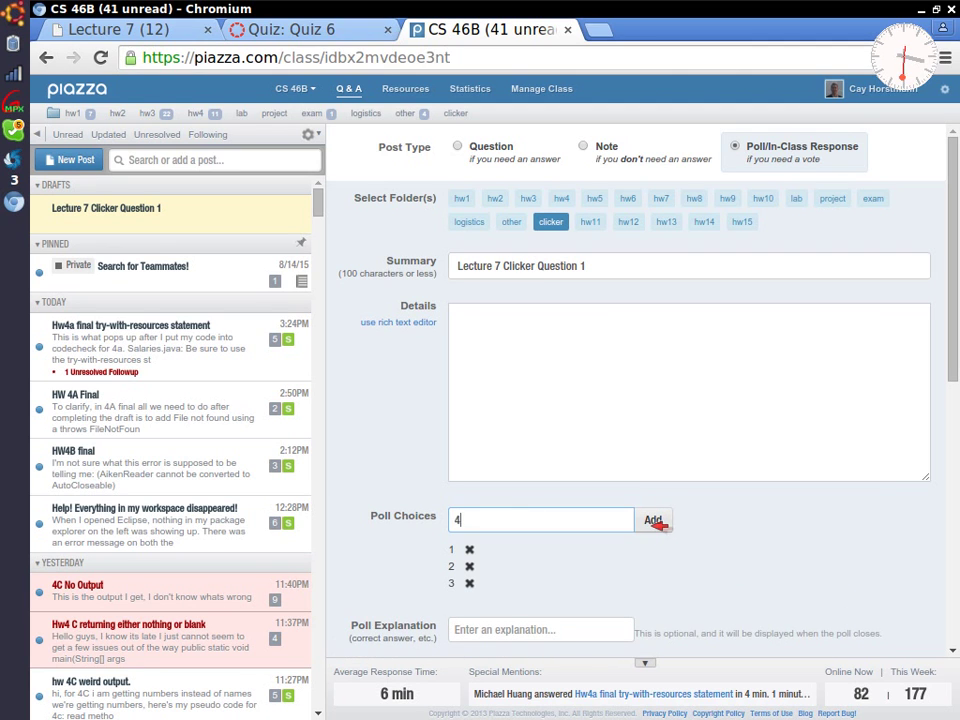
click(653, 521)
Publish the poll with the default closing, voting and anonymity options
scroll(955, 583, down, 5)
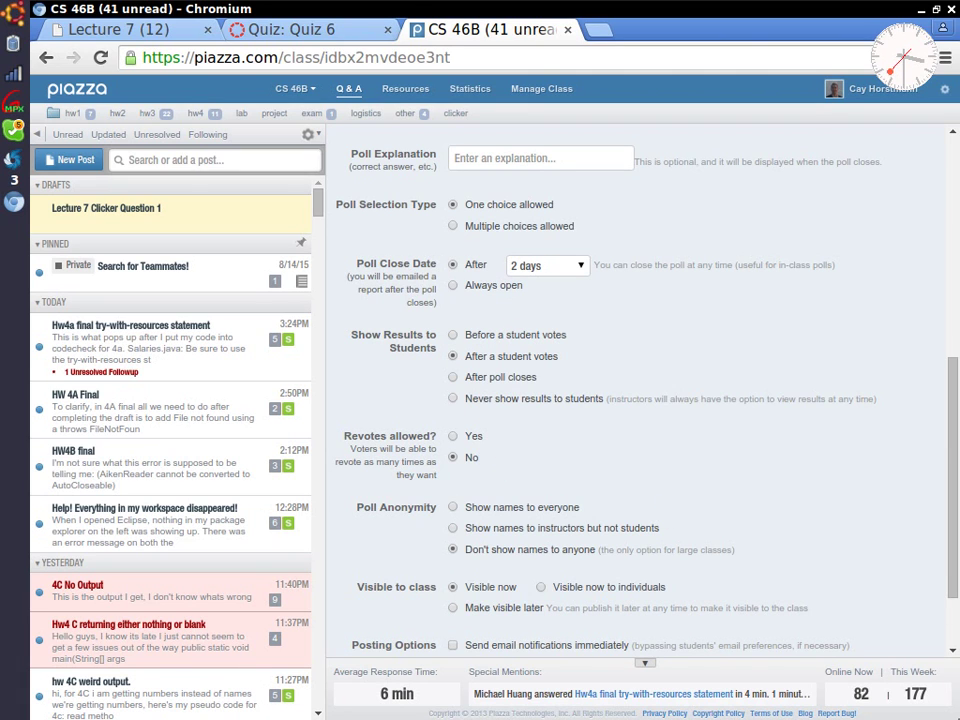
scroll(955, 540, down, 2)
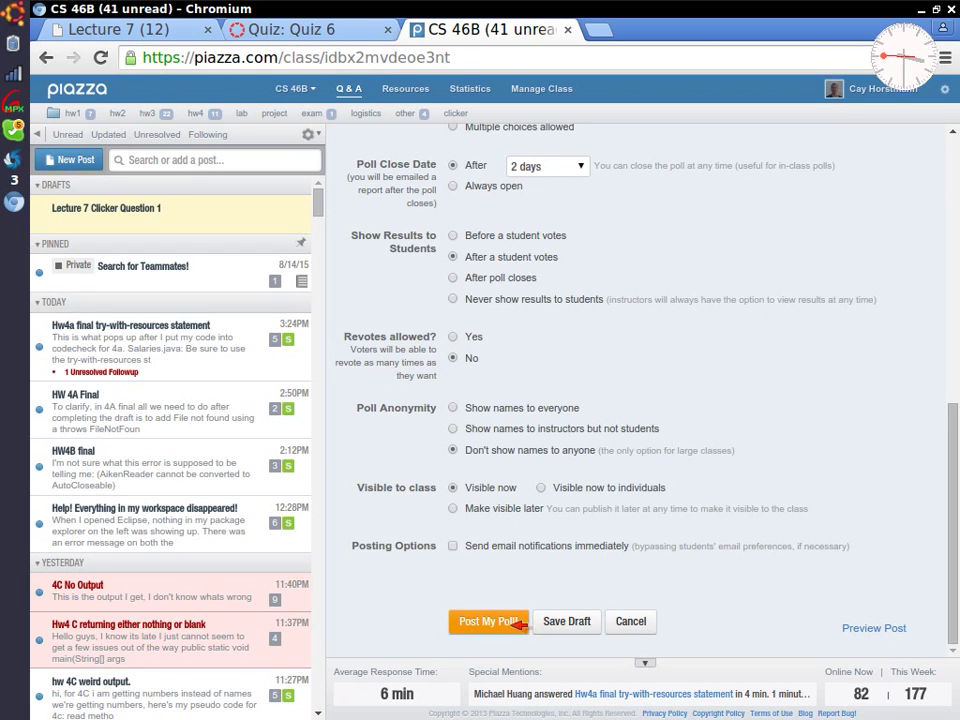
click(503, 622)
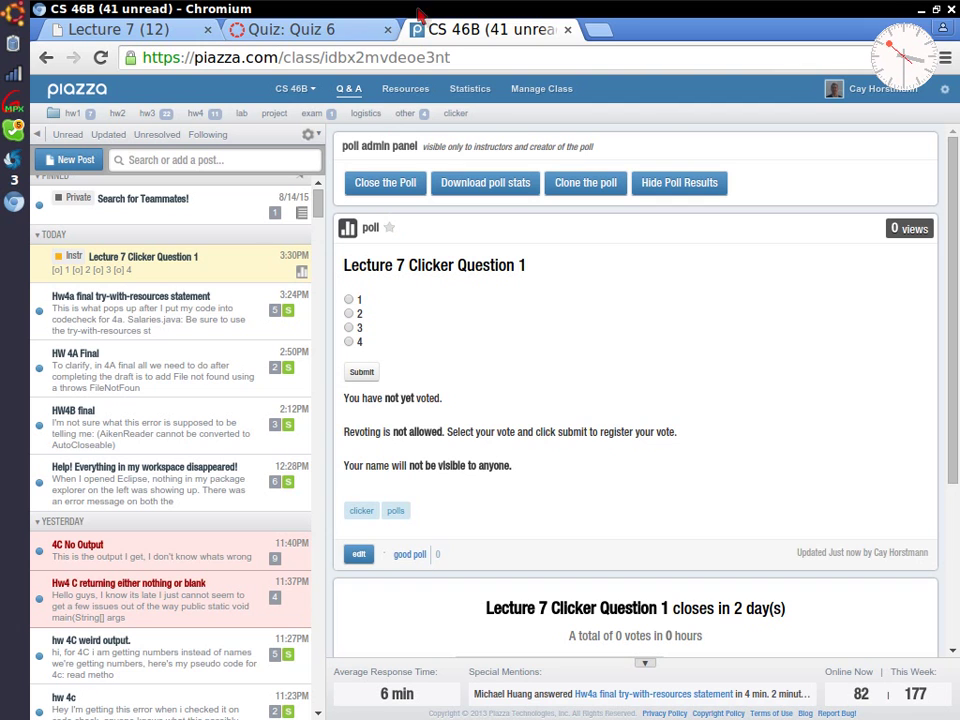
Detach the Piazza tab into its own unmaximized window and place it over the quiz window
drag(453, 35, 553, 176)
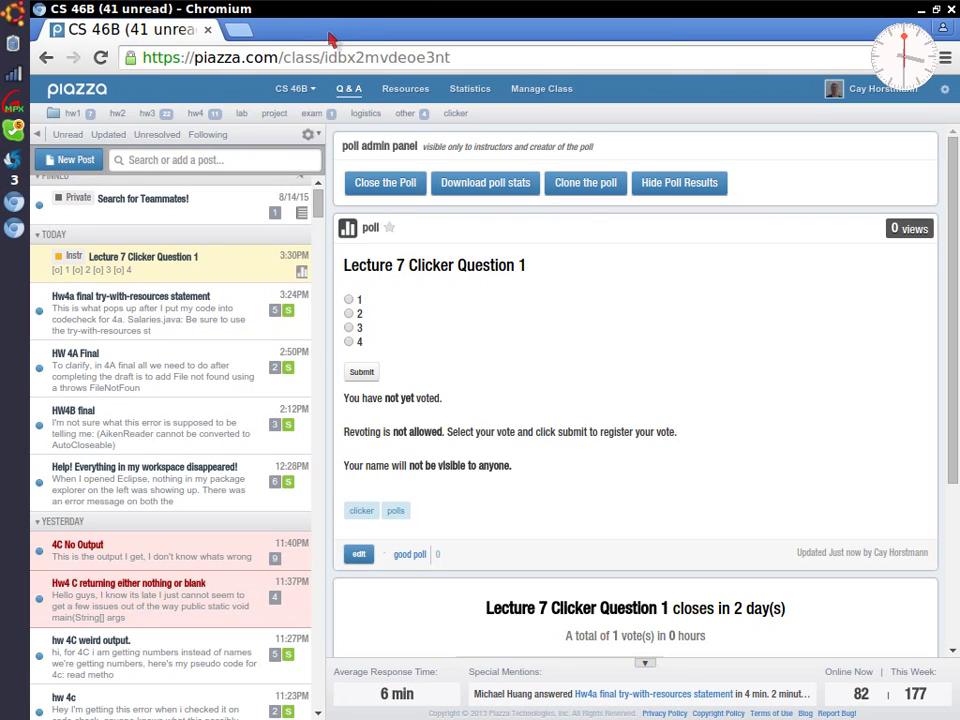
key(alt+space)
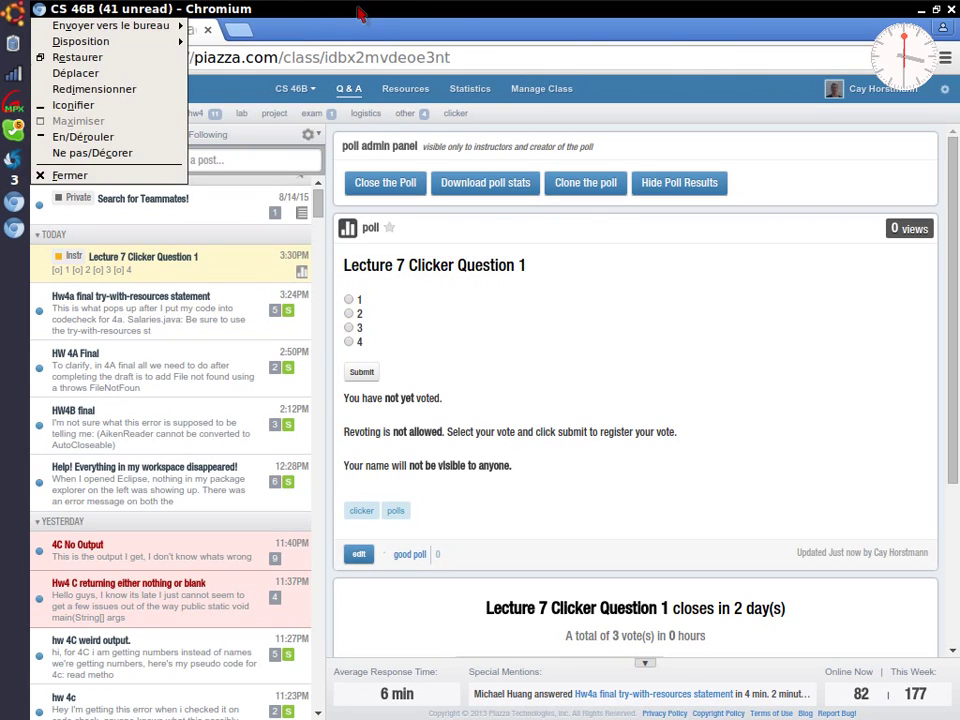
key(r)
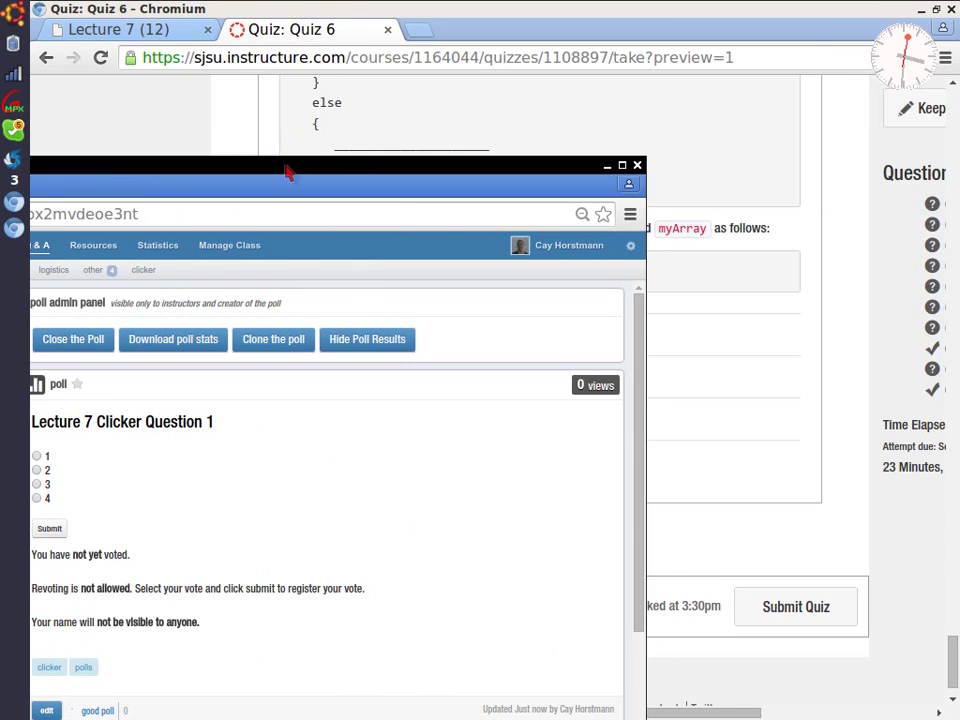
drag(287, 172, 810, 82)
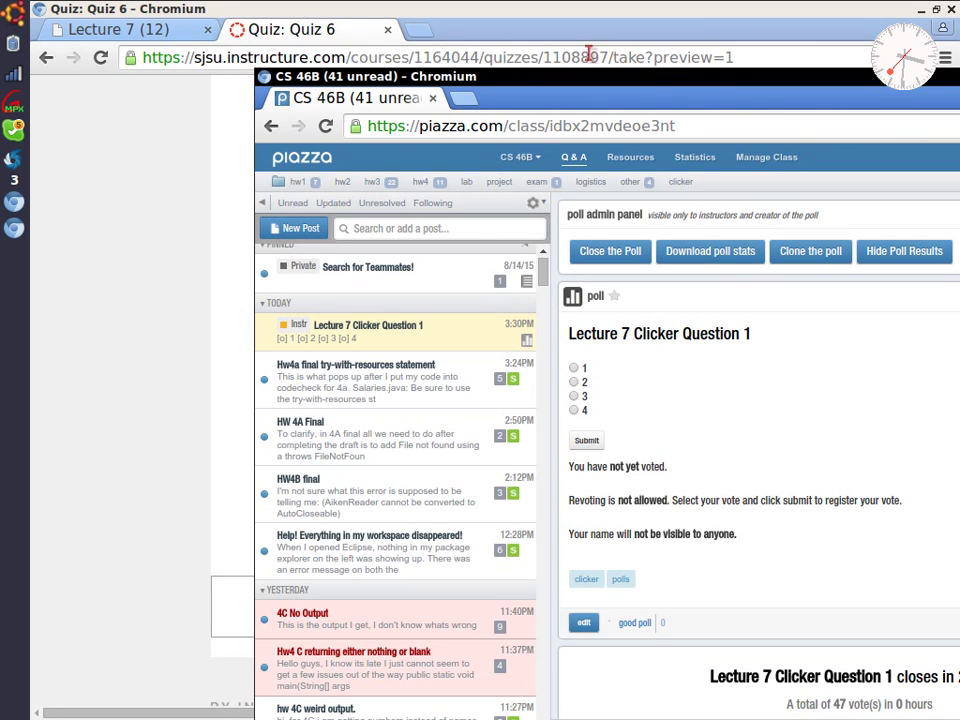
key(alt+space)
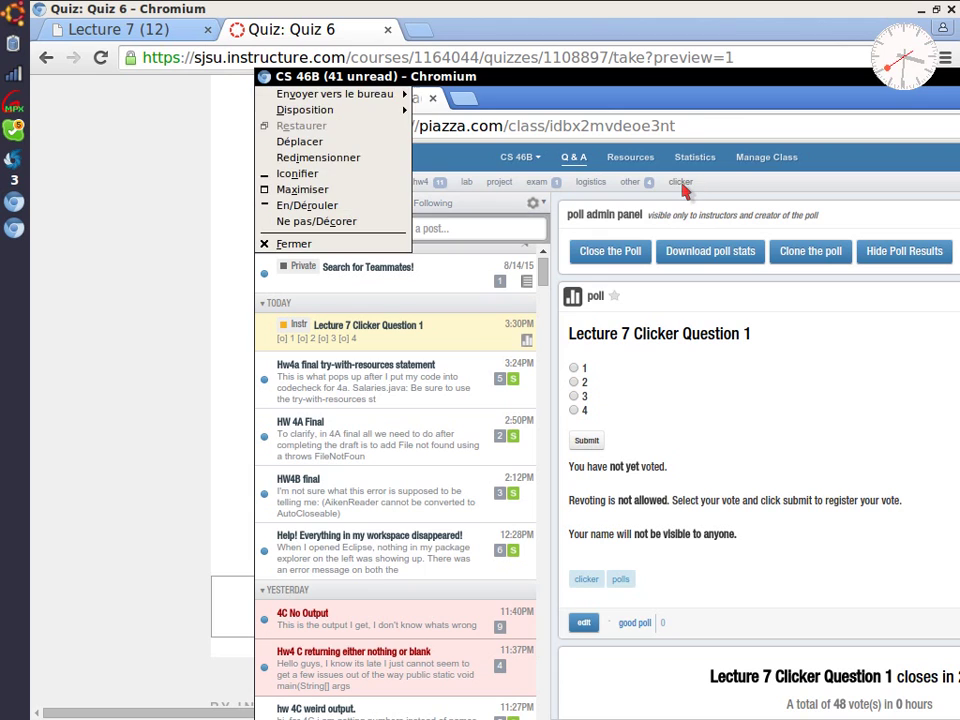
key(Down)
key(Down)
key(Down)
key(Down)
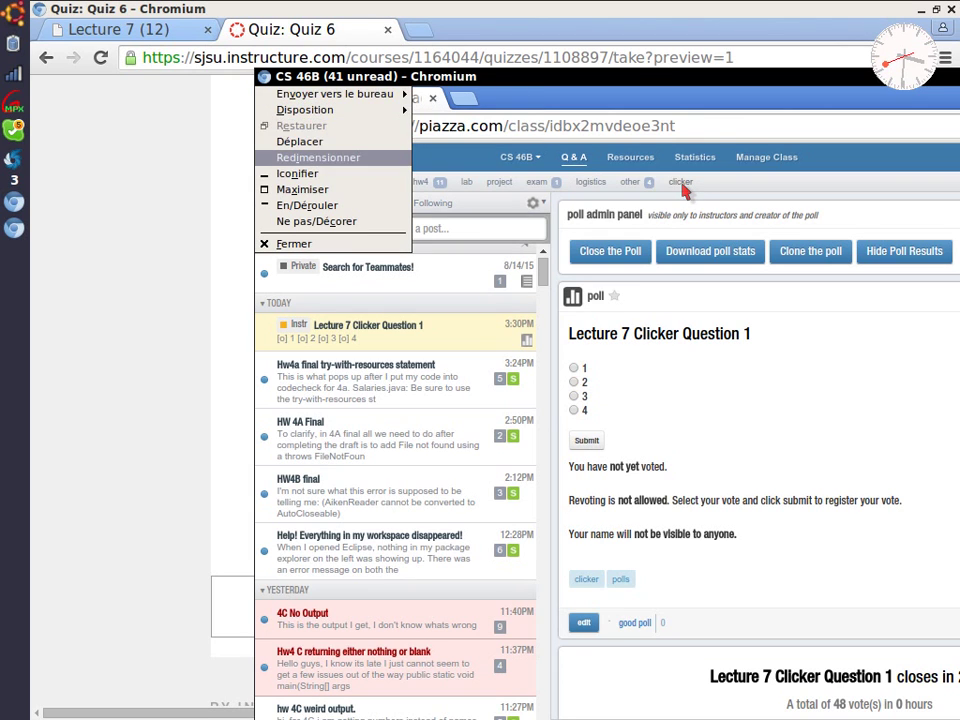
key(Escape)
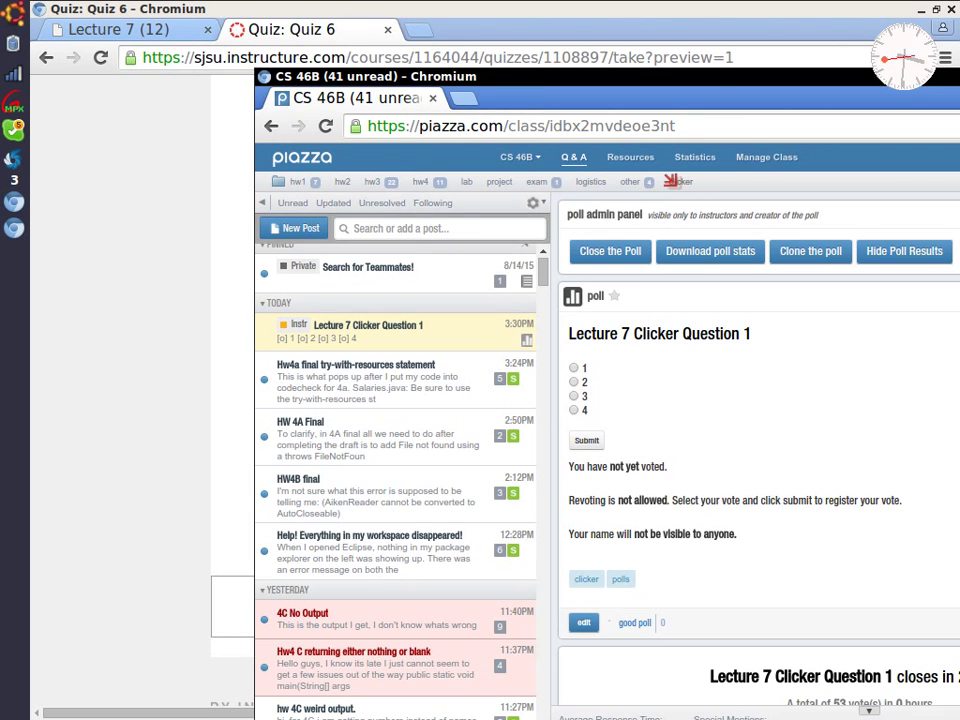
key(Left)
key(Left)
key(Left)
key(Left)
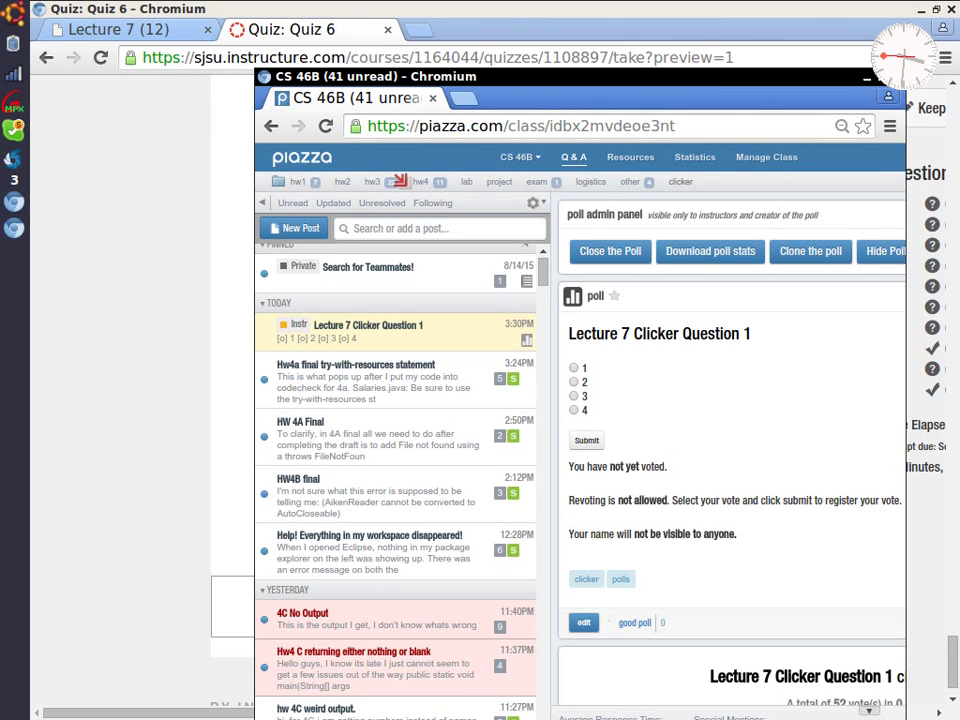
key(Right)
key(Right)
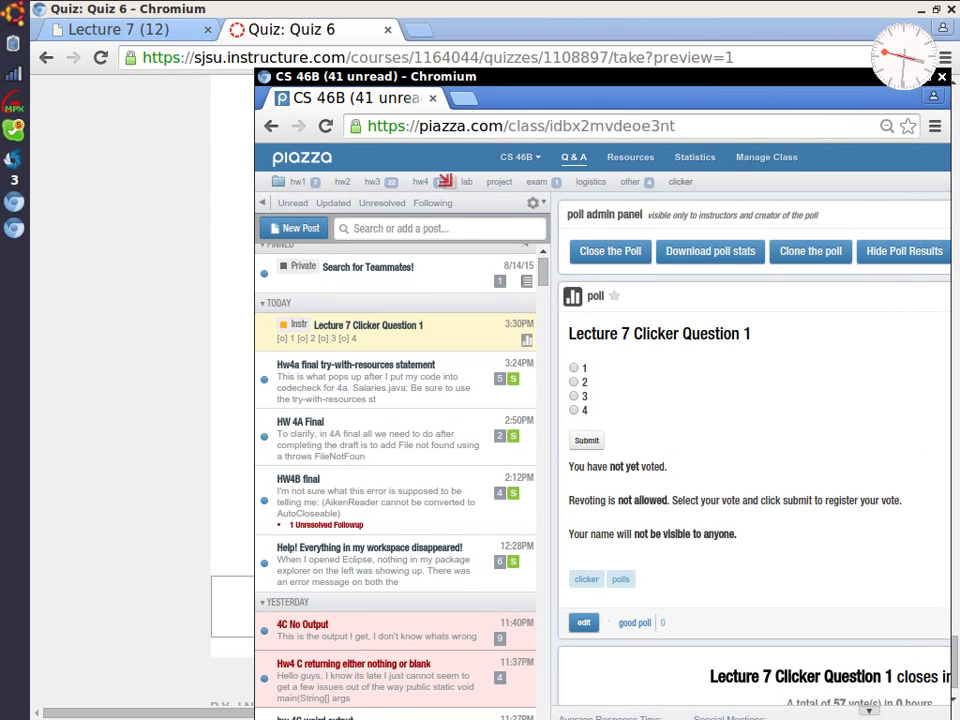
key(Right)
key(Up)
key(Up)
key(Up)
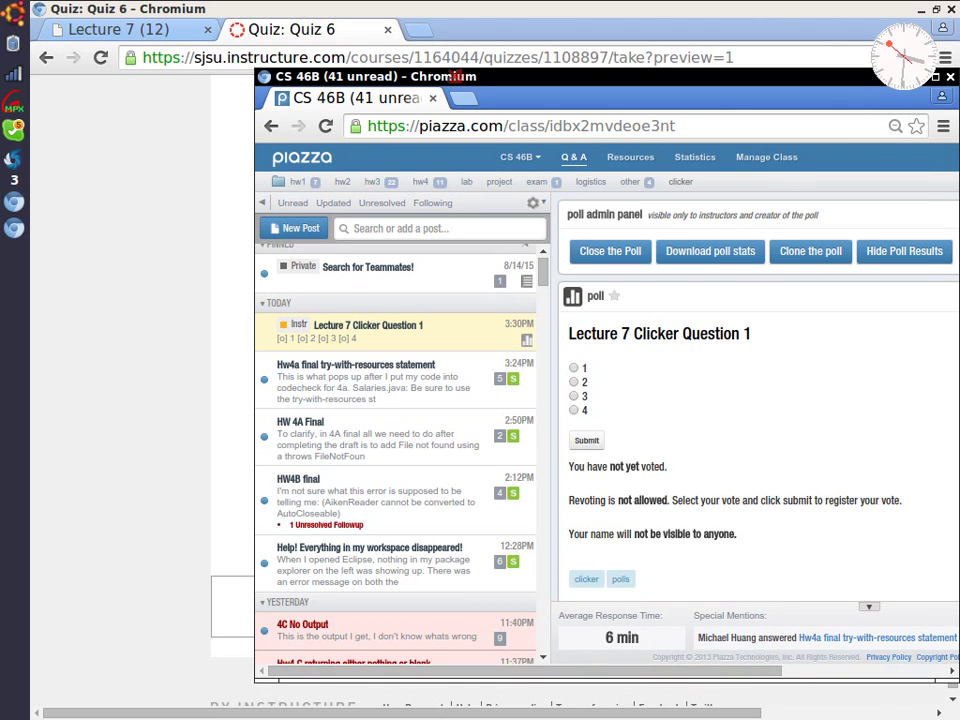
key(Down)
key(Down)
key(Down)
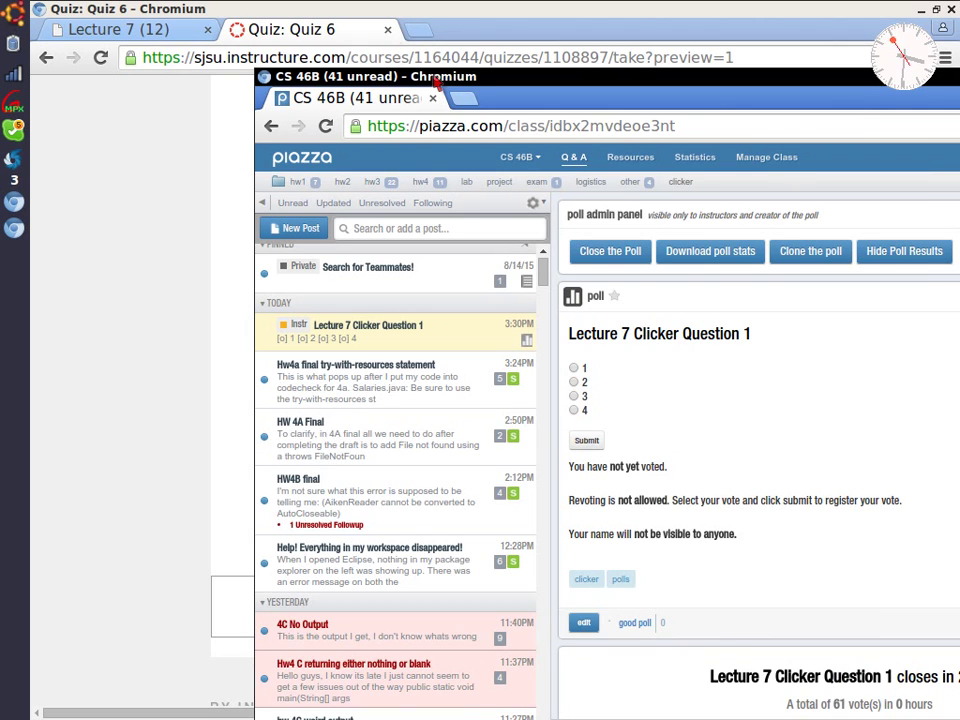
Narrow the Piazza window so its right edge fits on the screen, and check the poll's voting results
right_click(436, 82)
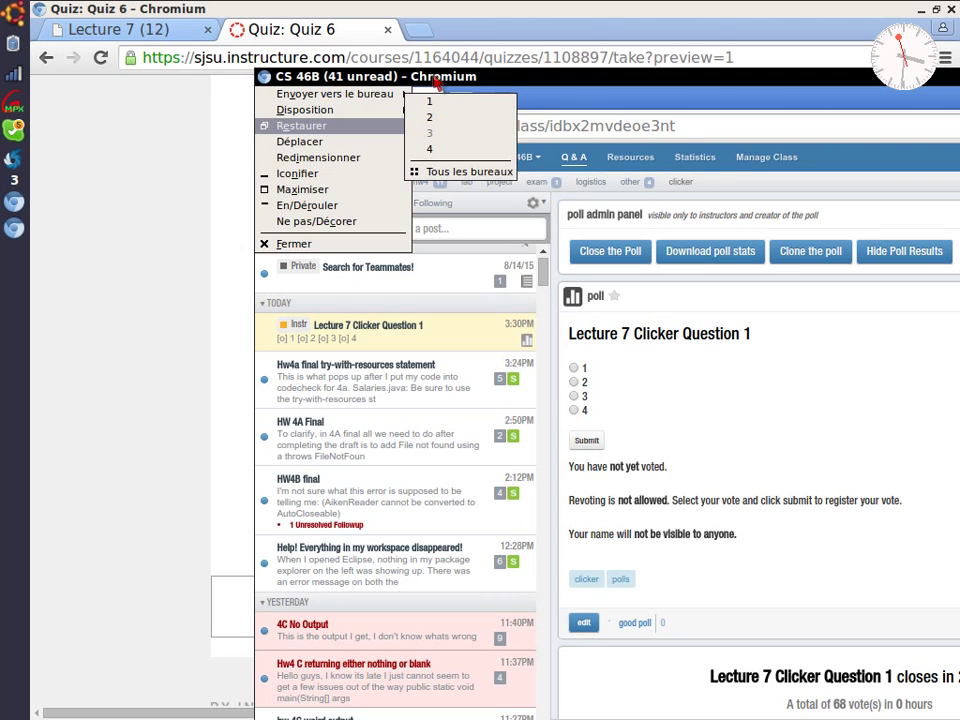
key(Down)
key(Down)
key(Return)
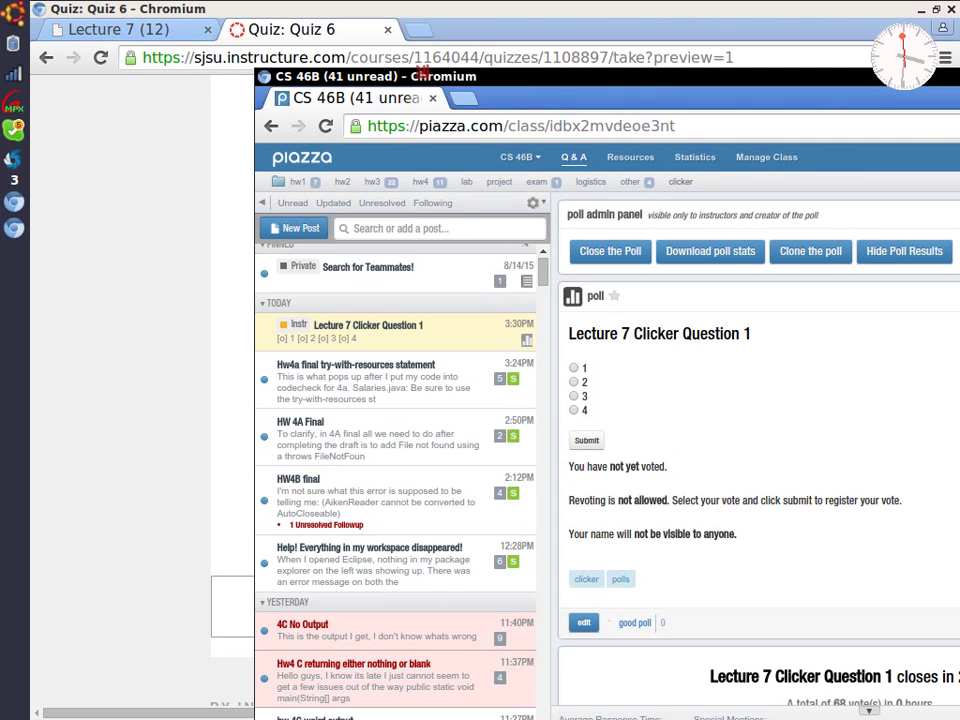
click(155, 76)
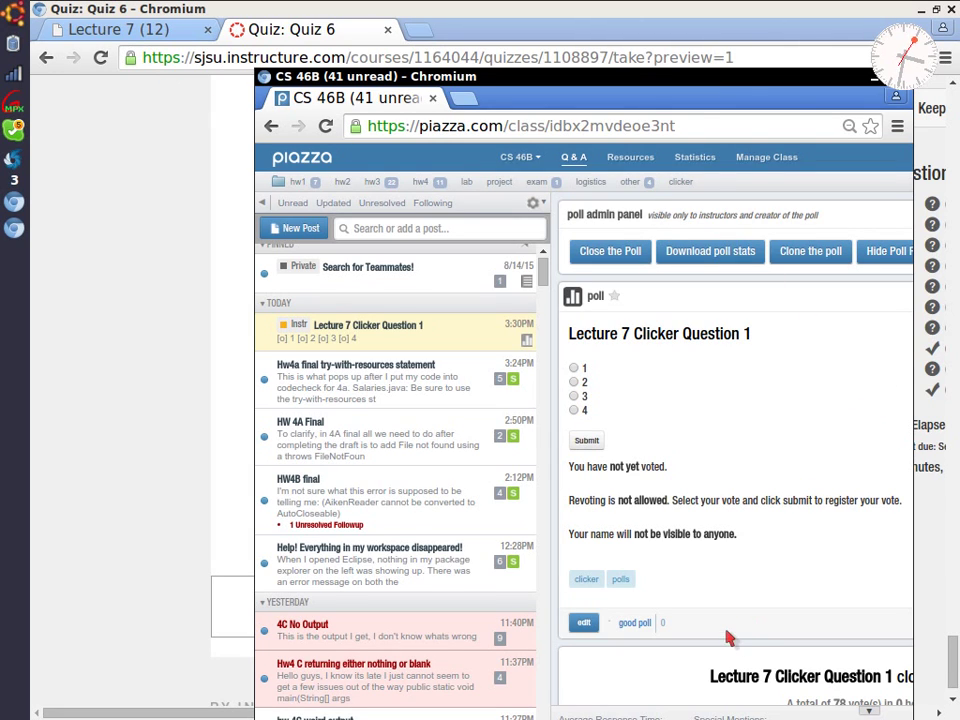
scroll(729, 640, down, 2)
scroll(729, 640, up, 2)
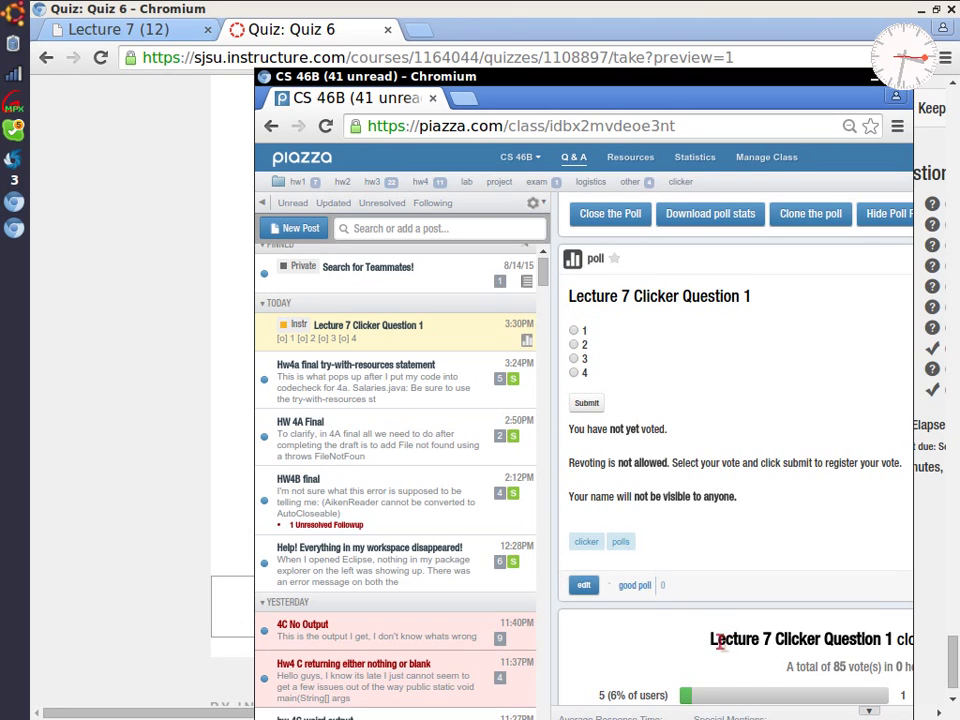
Return to the Lecture 7 Clicker Question 1 slide and clear the text selection to show the question cleanly
click(101, 33)
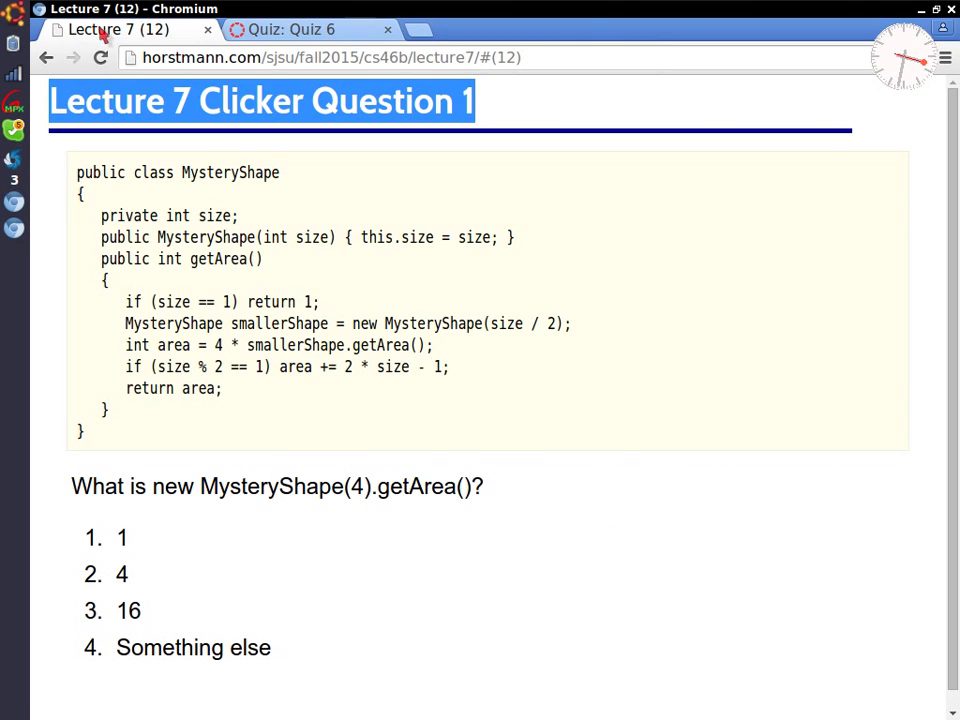
click(487, 193)
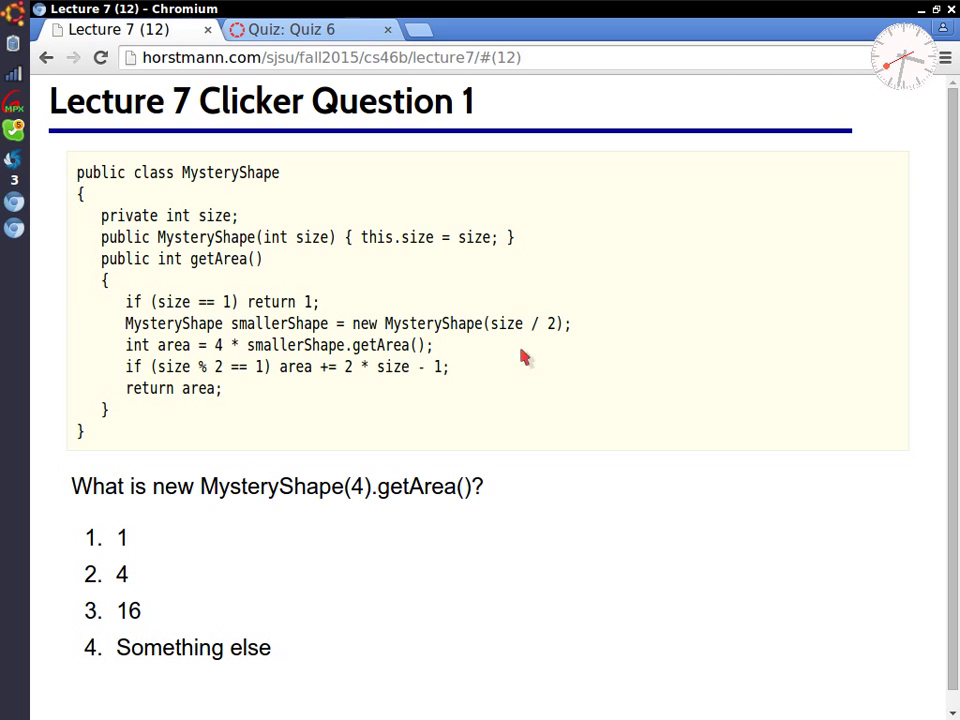
drag(579, 422, 576, 403)
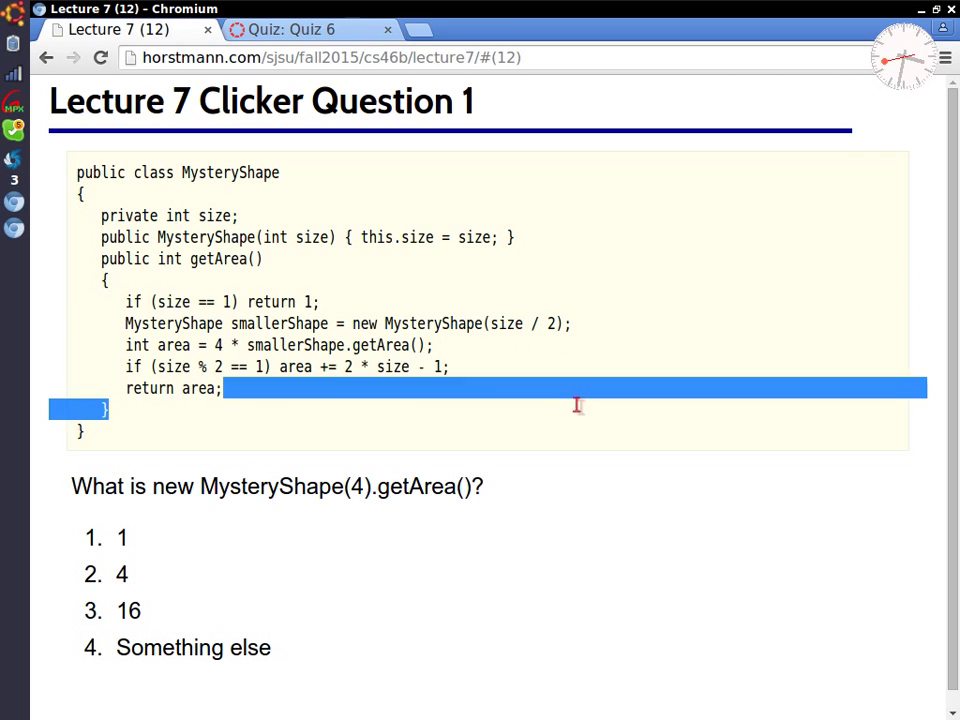
click(602, 429)
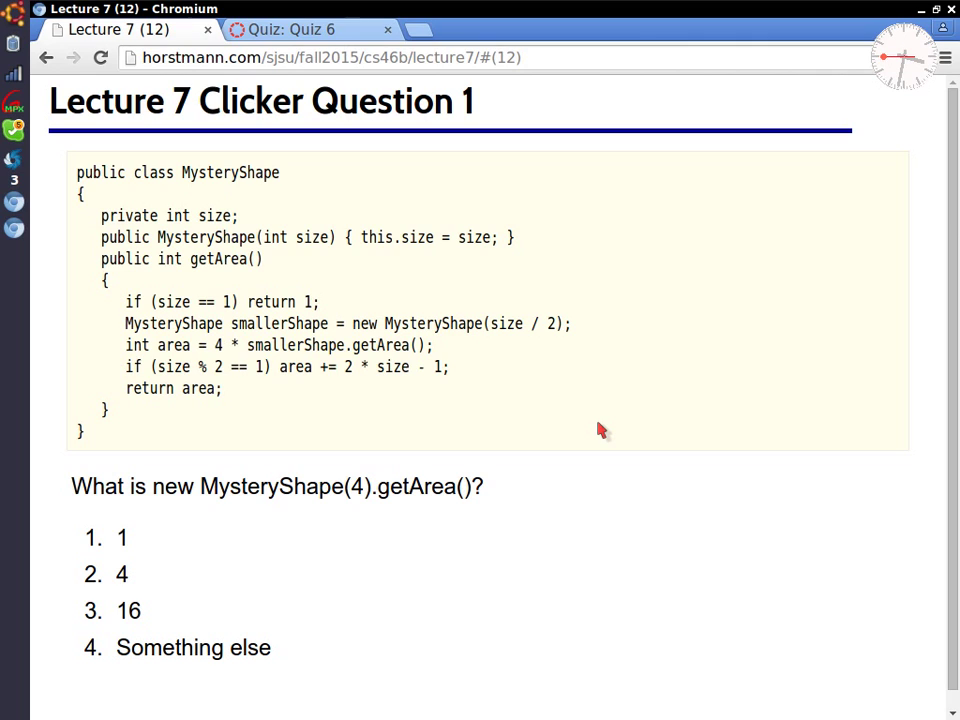